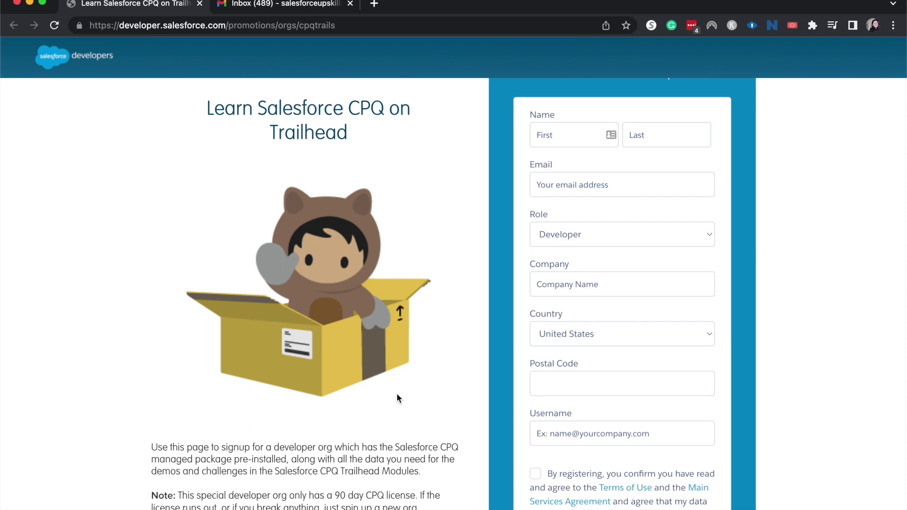
Enter the first name, last name and a corrected Gmail email address in the signup form
scroll(425, 407, "up", 3)
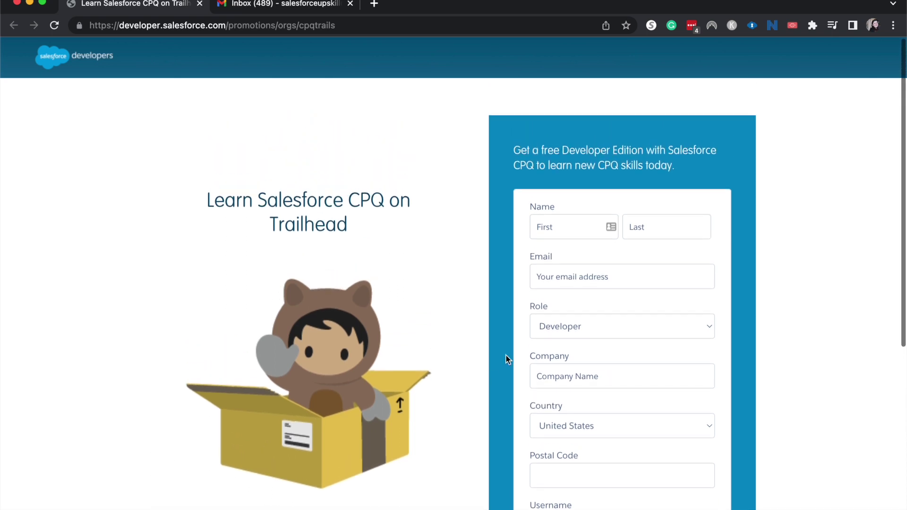
scroll(510, 231, "down", 2)
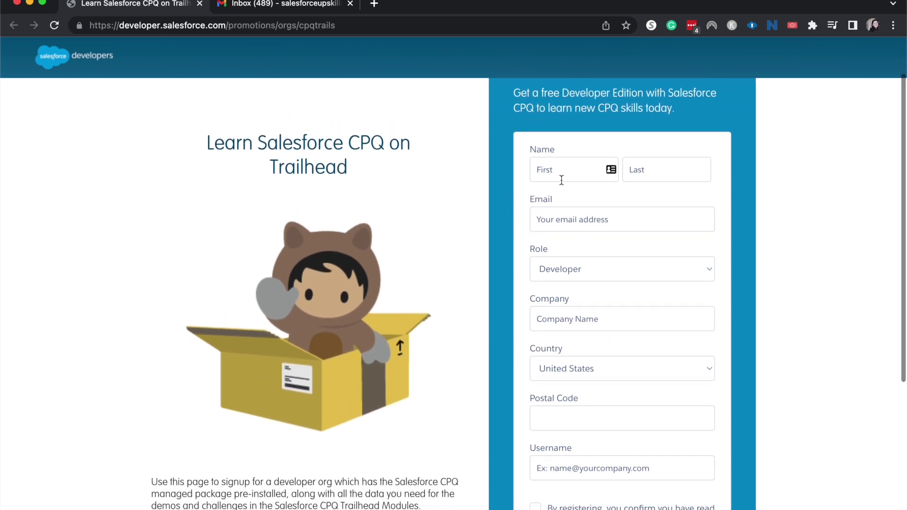
left_click(562, 179)
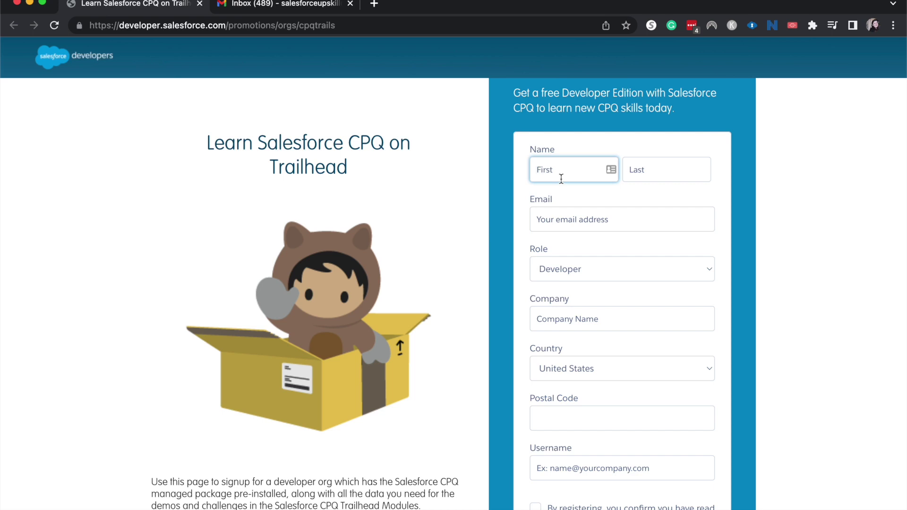
key("Tab")
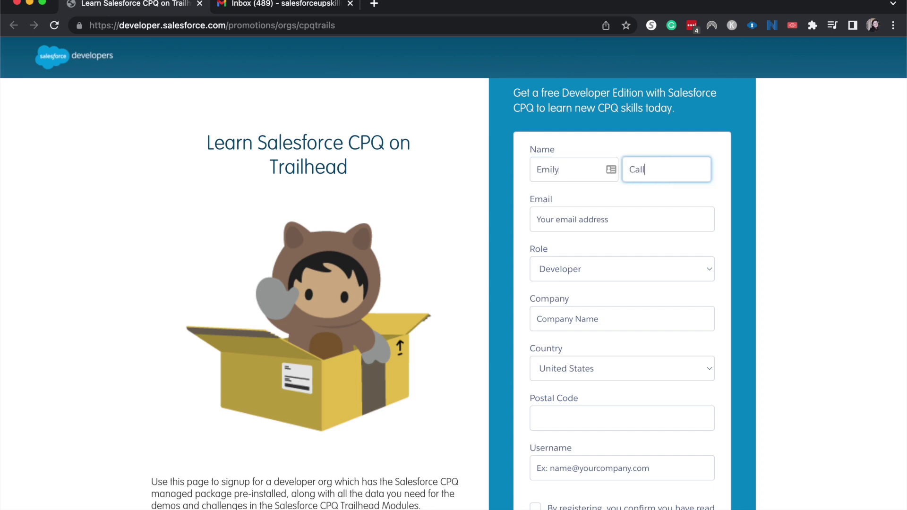
key("Tab")
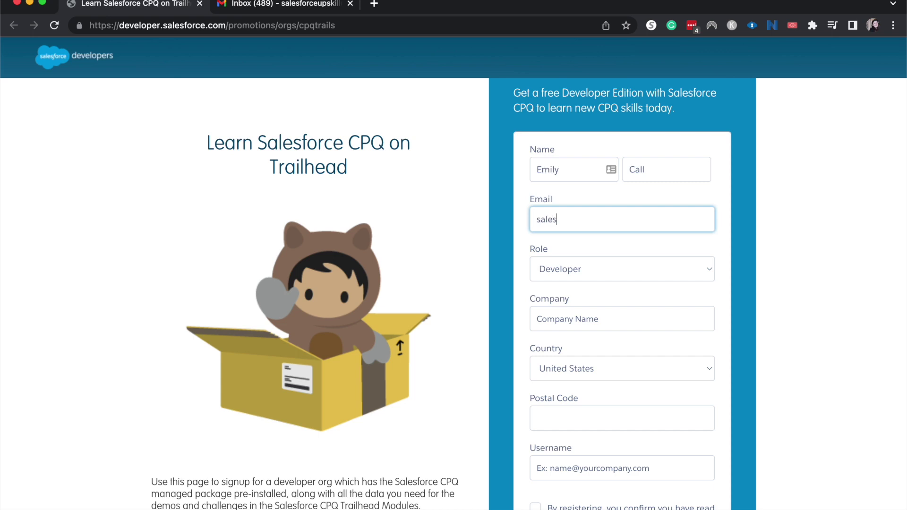
left_click(660, 319)
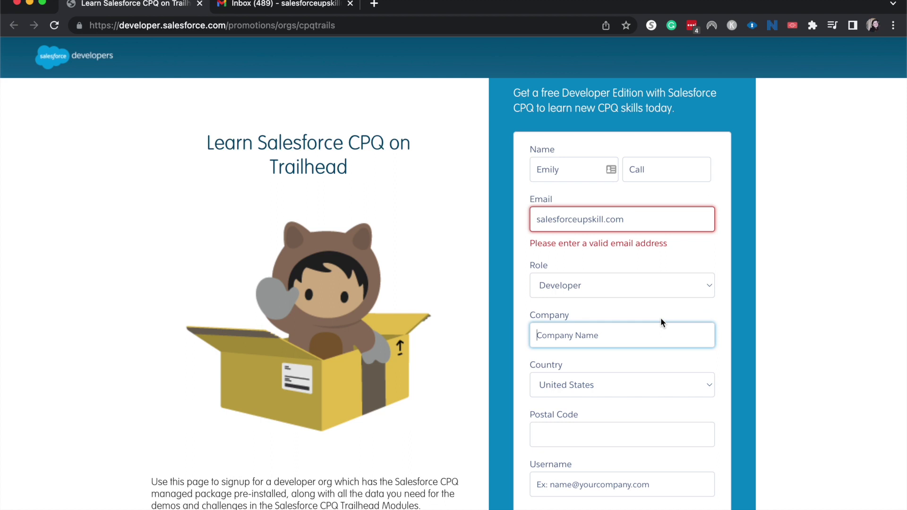
left_click(634, 218)
key("BackSpace")
key("BackSpace")
key("BackSpace")
key("BackSpace")
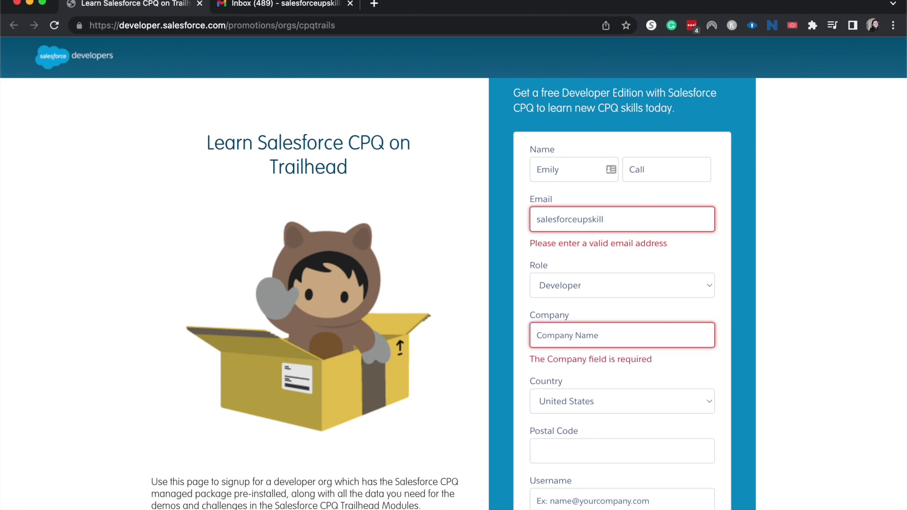
type("@gmail.com")
Fill in the company name and the postal code
left_click(785, 268)
left_click(652, 318)
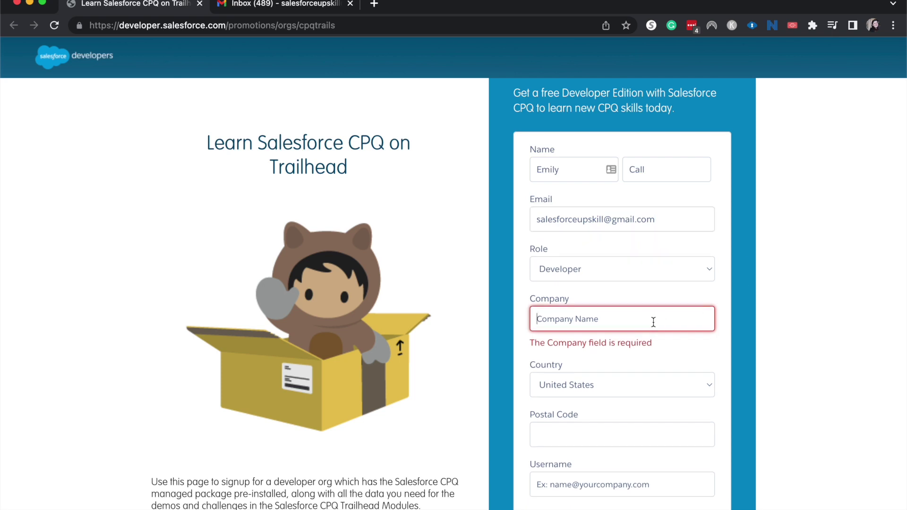
type("call solutions")
scroll(701, 361, "down", 3)
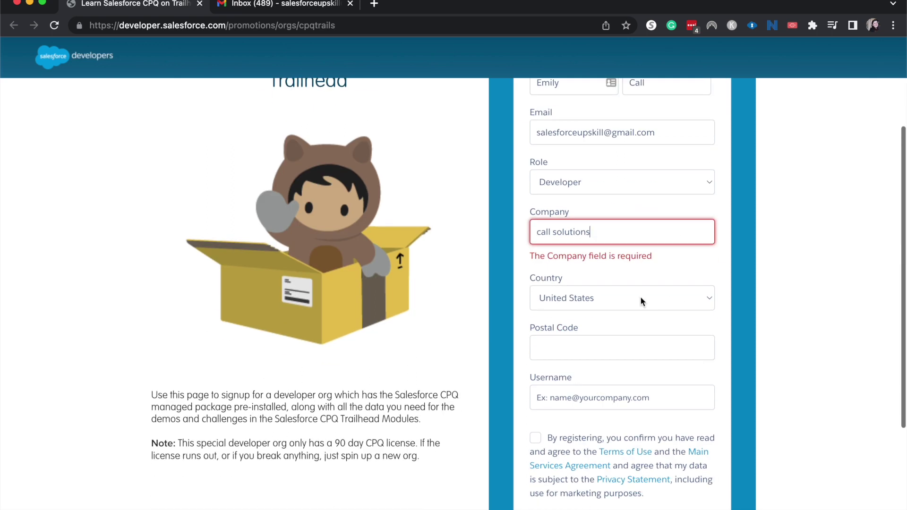
left_click(600, 351)
type("9")
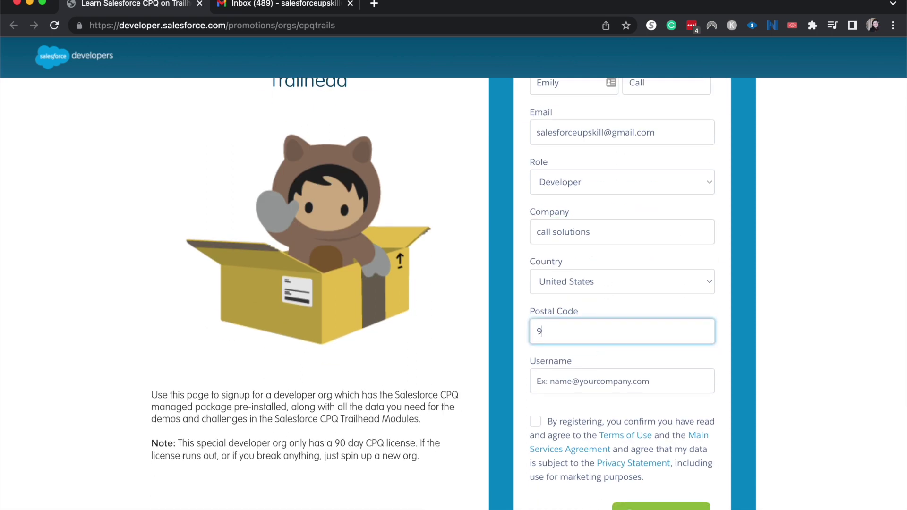
type("8092")
left_click(582, 392)
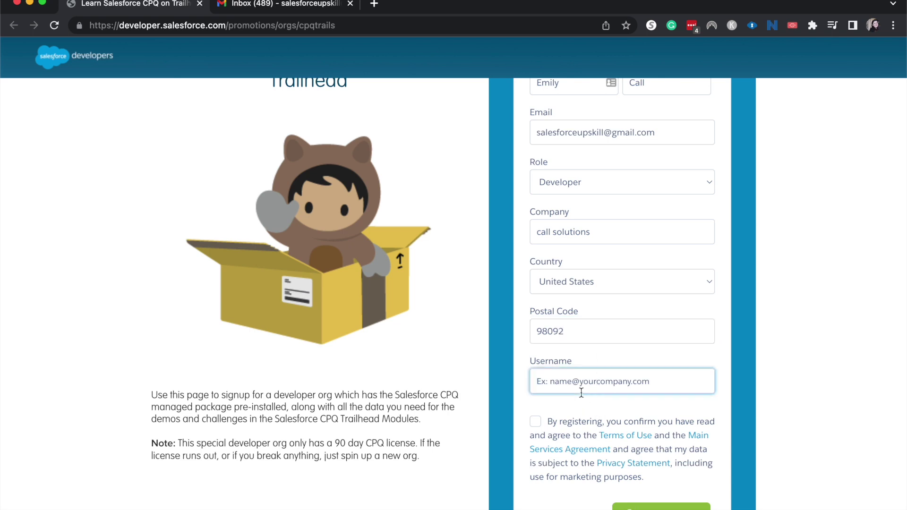
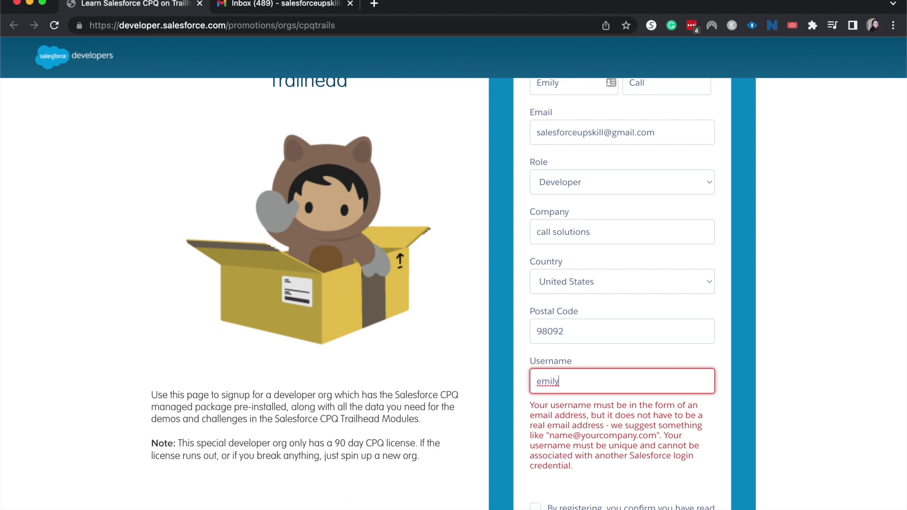
Enter an email-style username, accept the terms of use, and submit the signup form
scroll(584, 408, "down", 1)
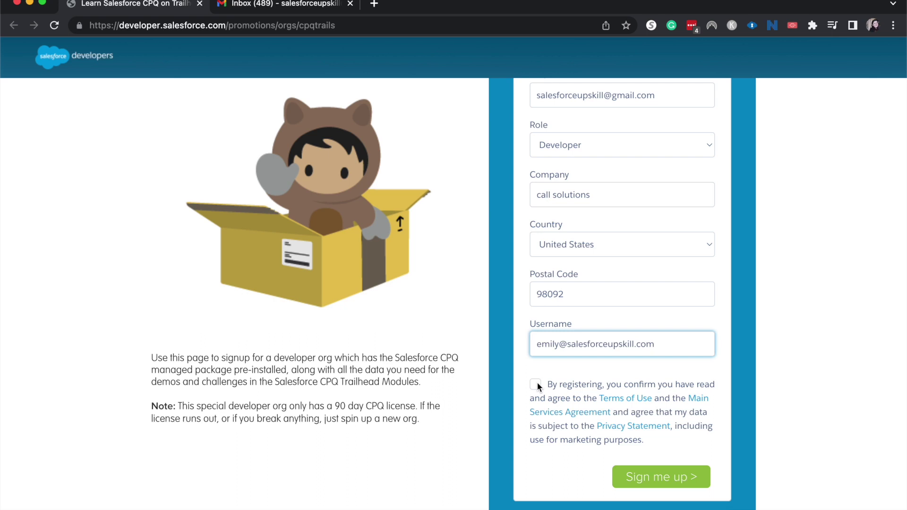
left_click(537, 383)
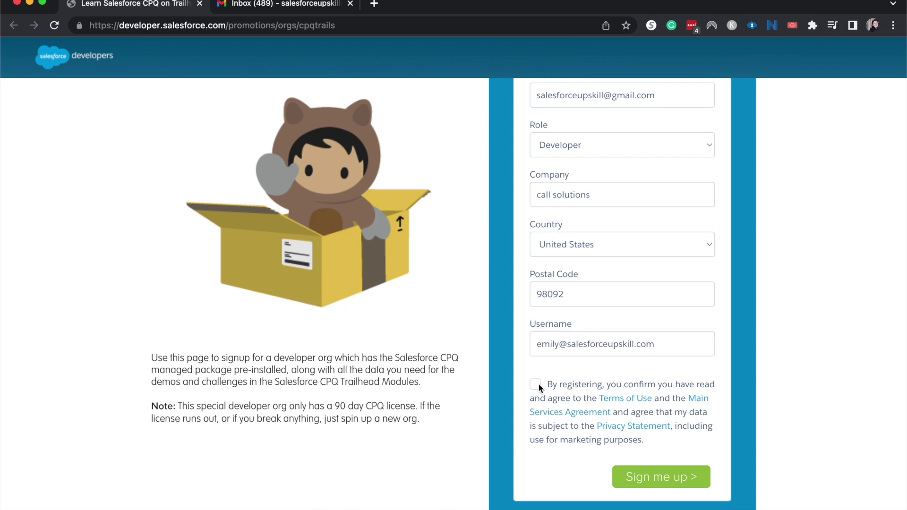
left_click(648, 476)
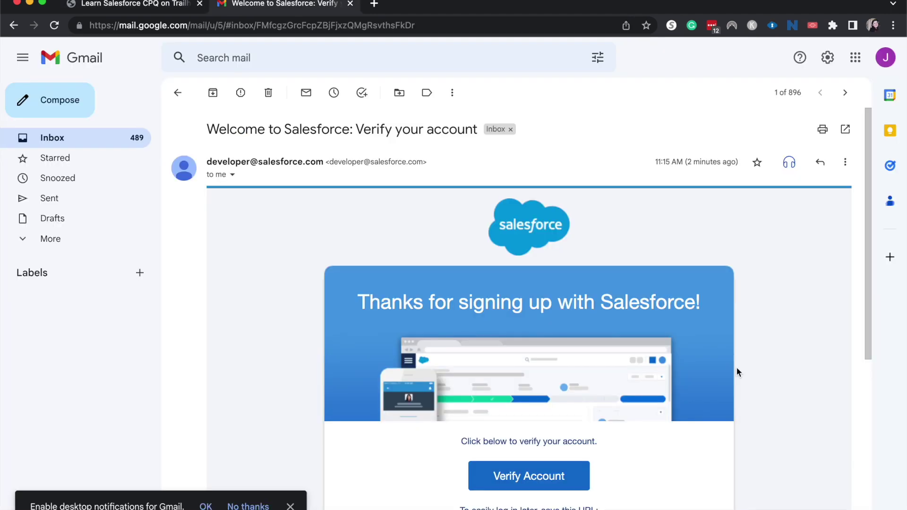
Open the 'Welcome to Salesforce: Verify your account' email and scroll to its Verify Account button
left_click(115, 7)
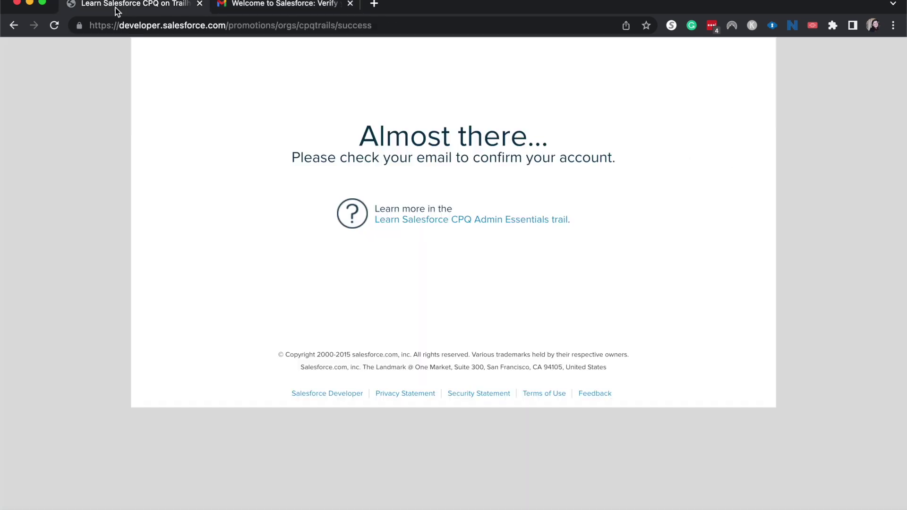
left_click(247, 10)
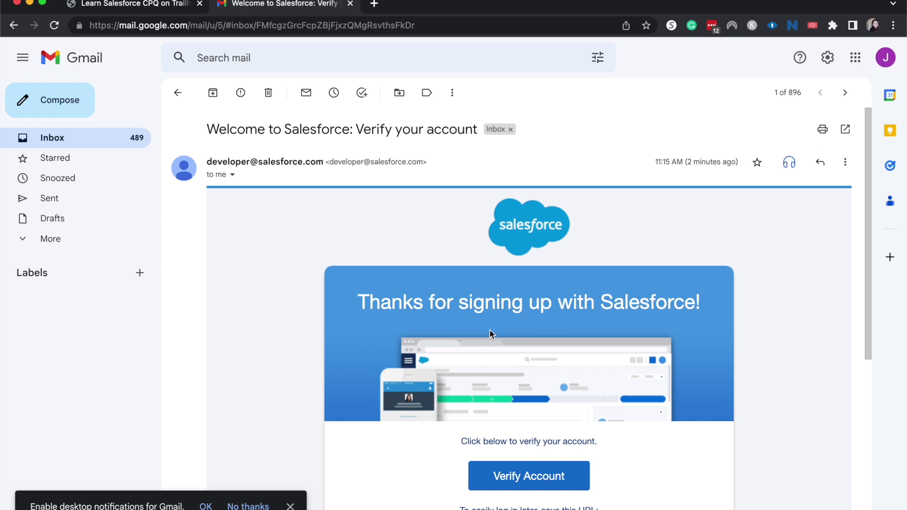
scroll(490, 330, "down", 2)
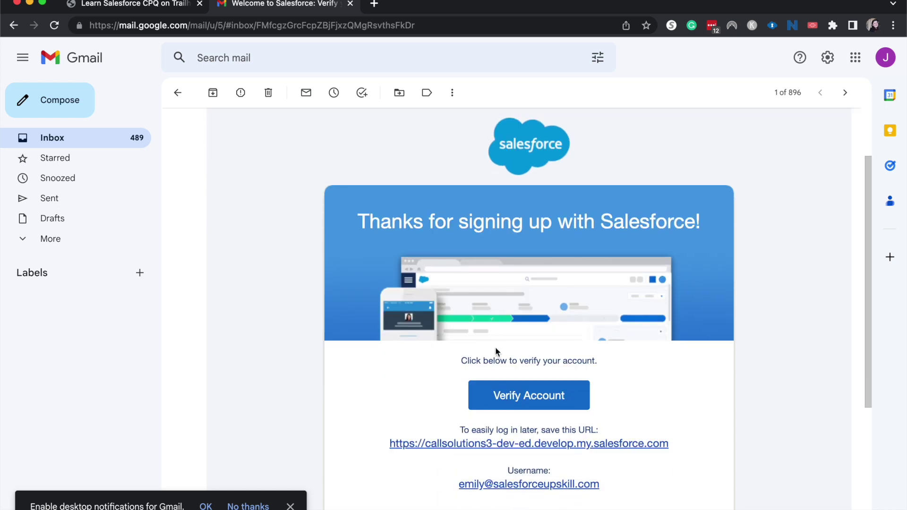
scroll(495, 348, "down", 1)
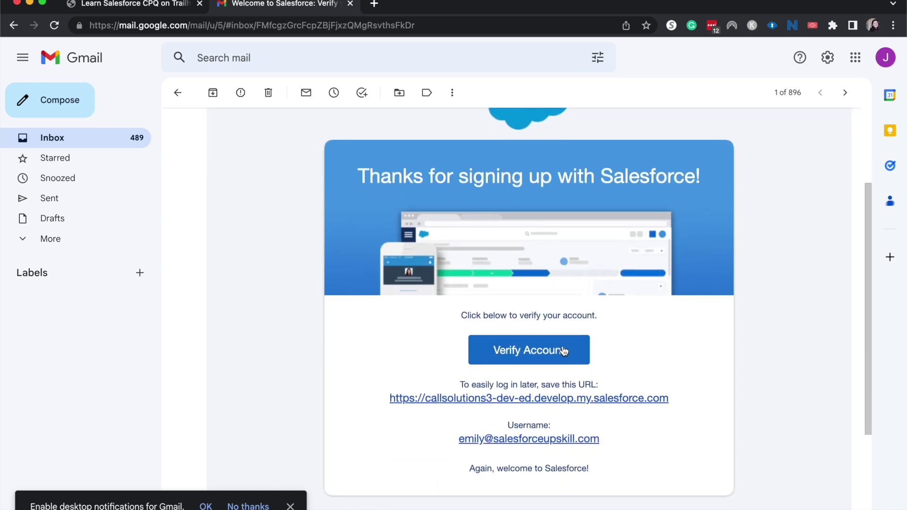
Verify the account from the email and enter the new password and its confirmation
left_click(558, 351)
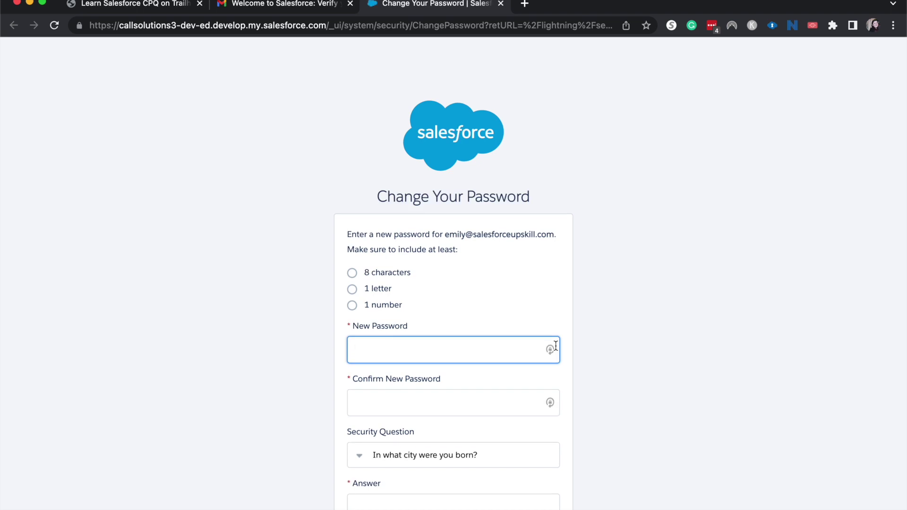
type("p")
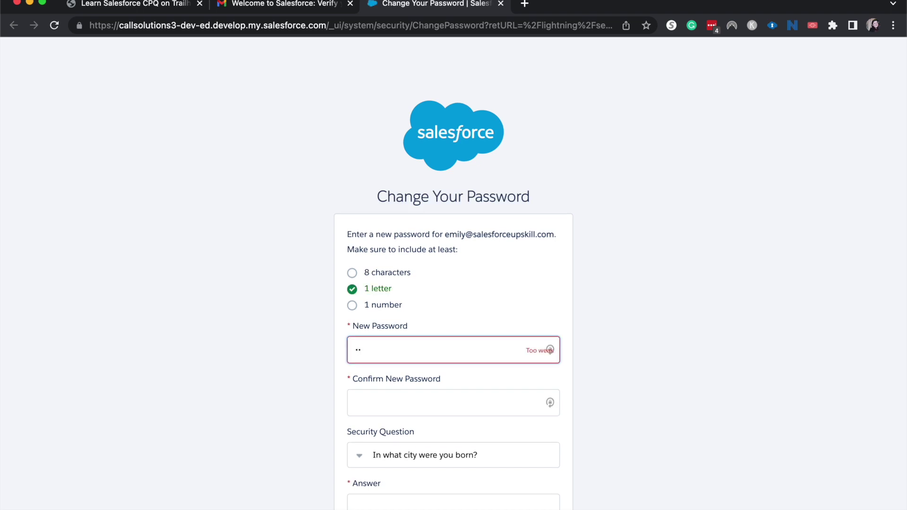
type("alesforce1")
key("Tab")
type("pass")
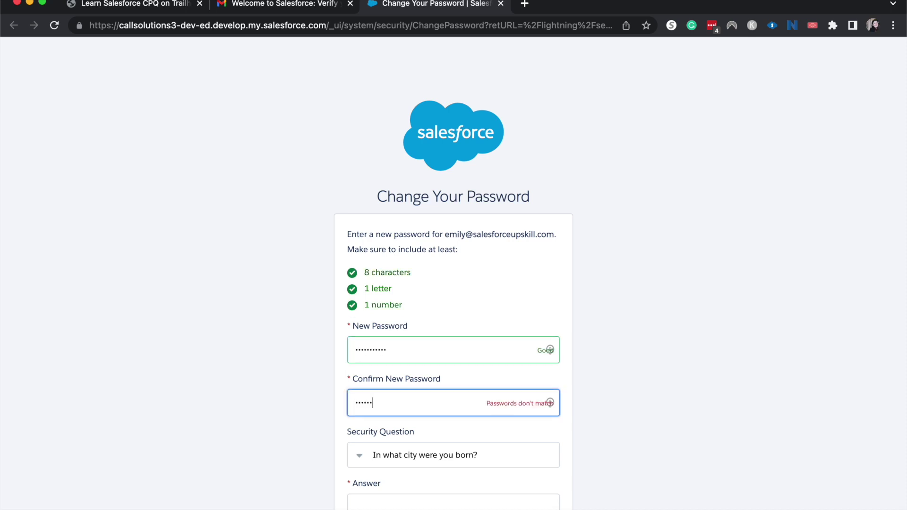
key("BackSpace")
key("BackSpace")
key("BackSpace")
key("BackSpace")
type("palesforce")
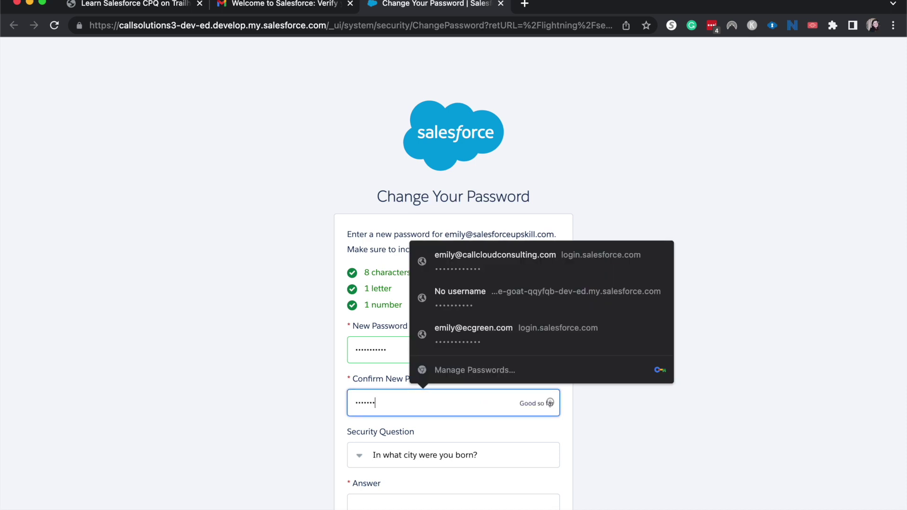
type("1")
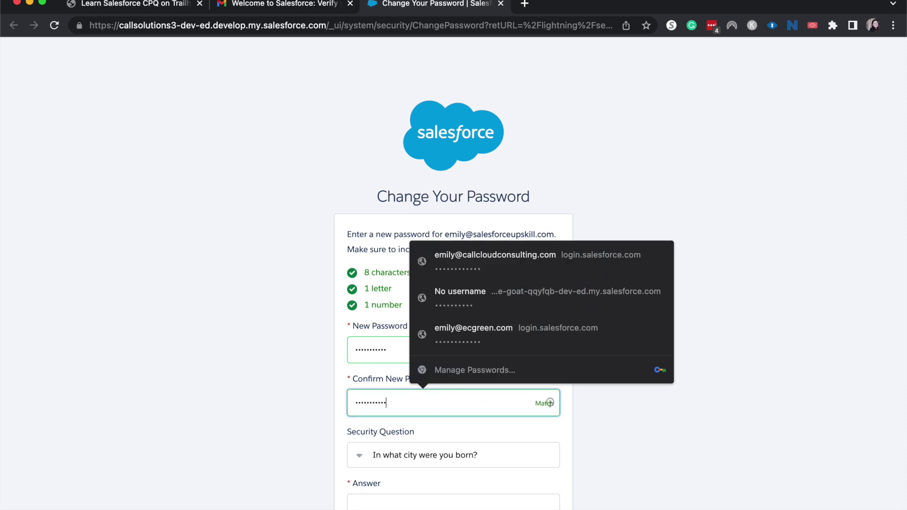
Answer the birth-city security question and submit the password change
scroll(728, 445, "down", 2)
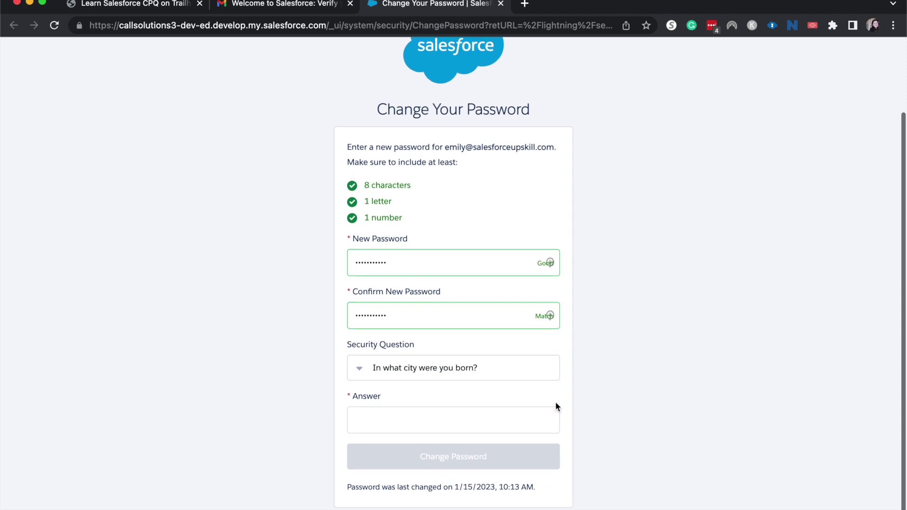
left_click(533, 416)
type("Sale")
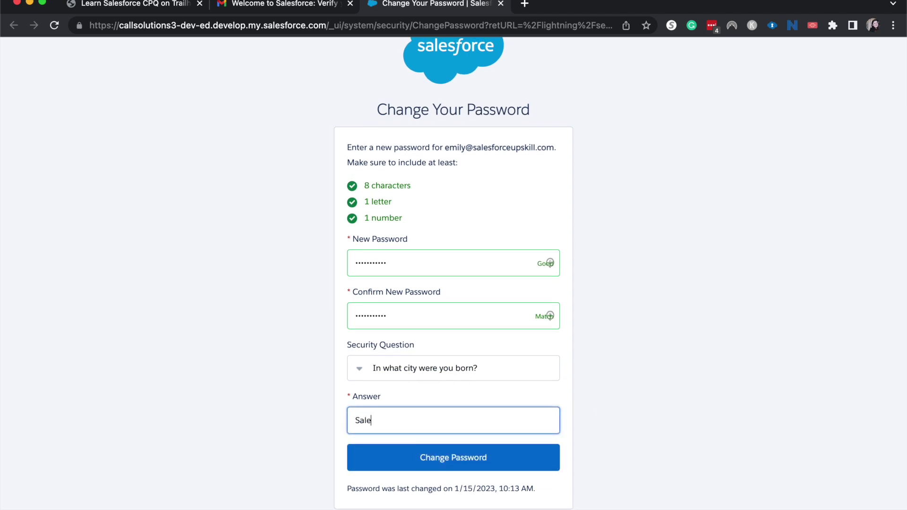
key("BackSpace")
type("esforce")
left_click(498, 457)
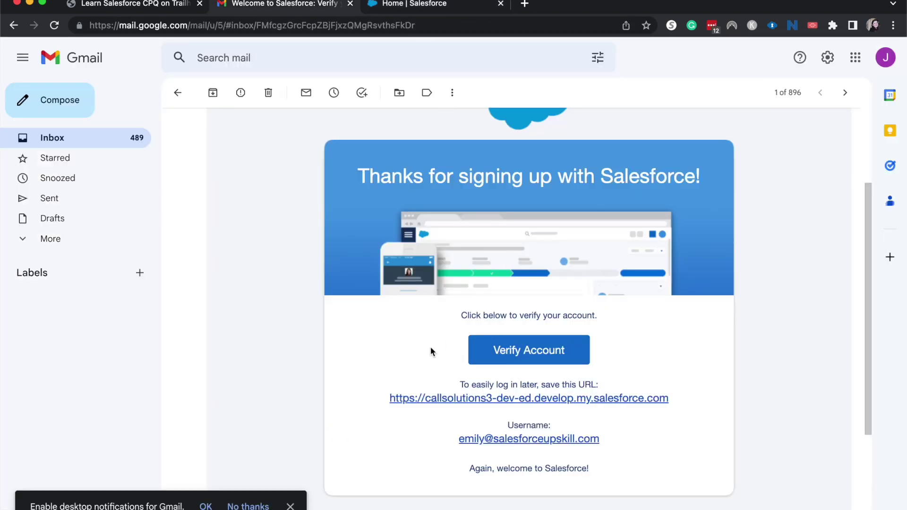
Dismiss the notification prompt, launch Salesforce CPQ from the App Launcher, and open Quotes
left_click(404, 5)
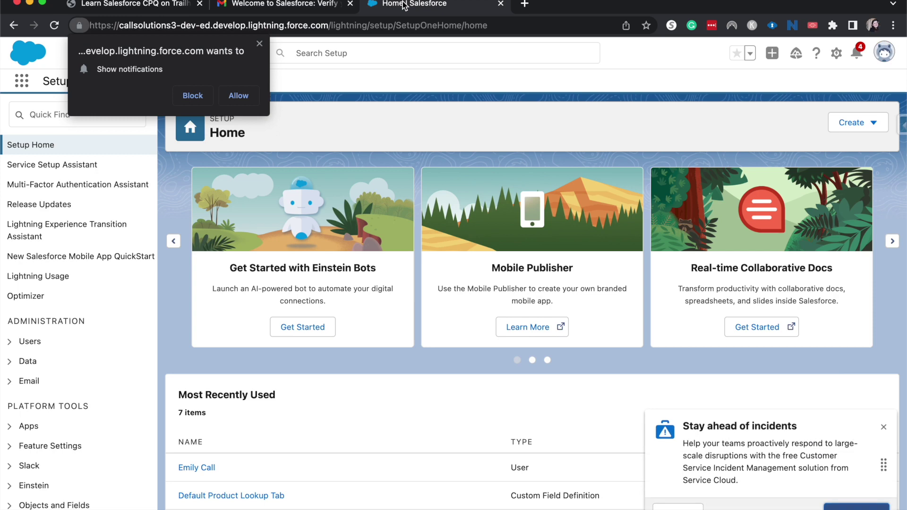
left_click(261, 44)
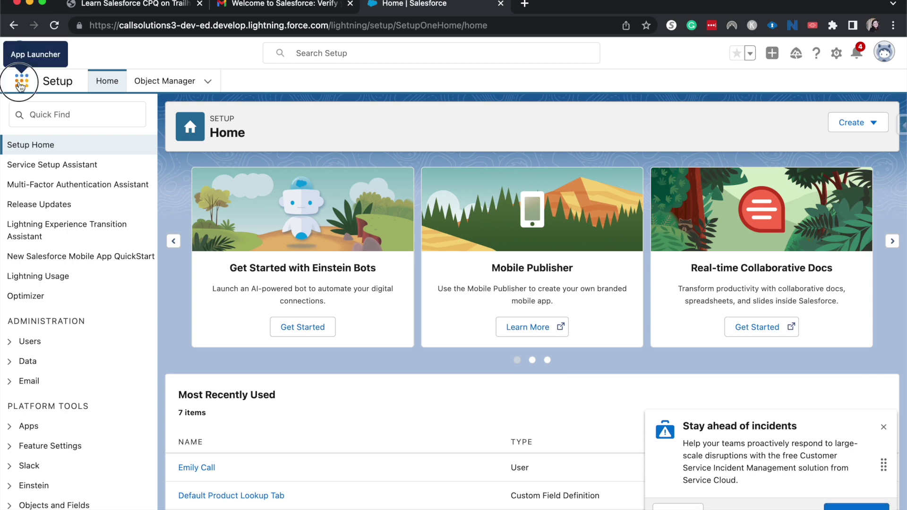
left_click(19, 85)
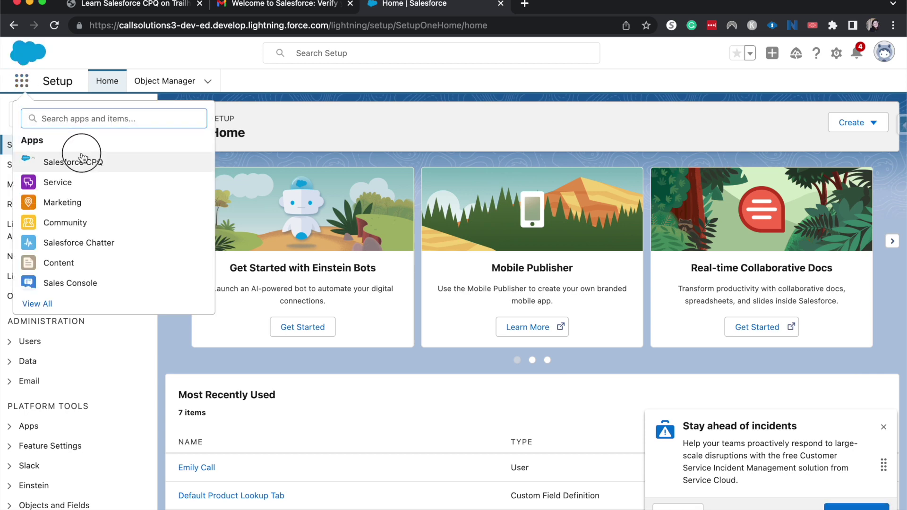
left_click(83, 158)
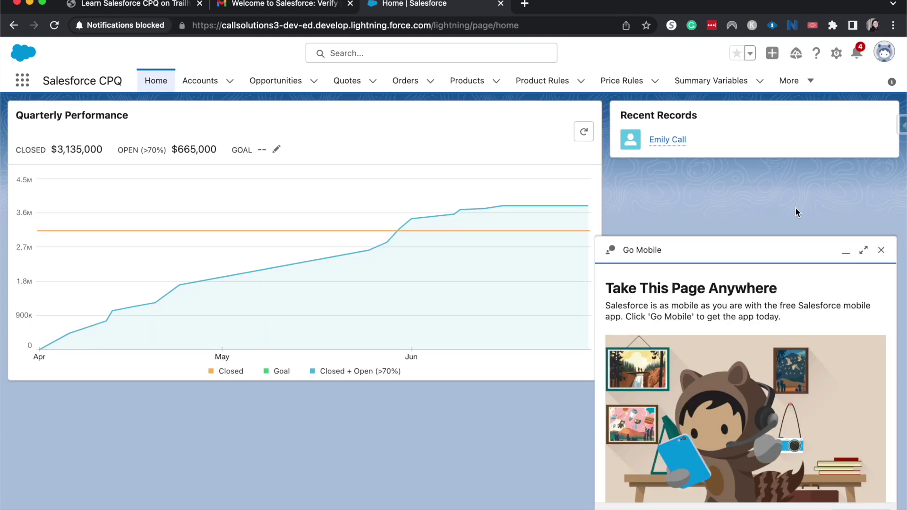
left_click(276, 80)
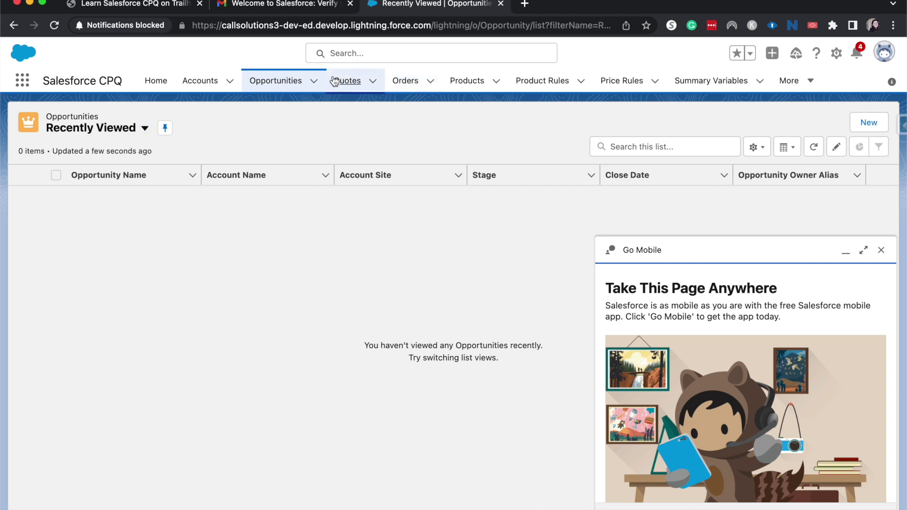
left_click(335, 81)
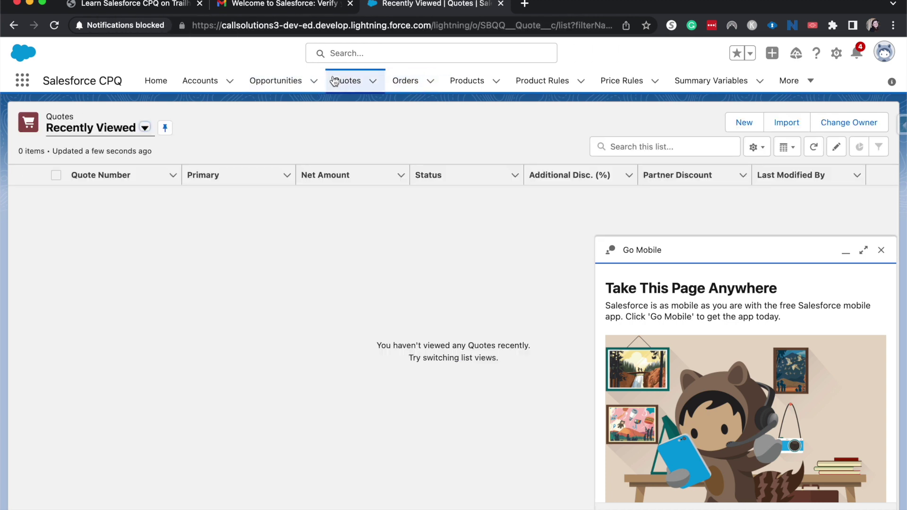